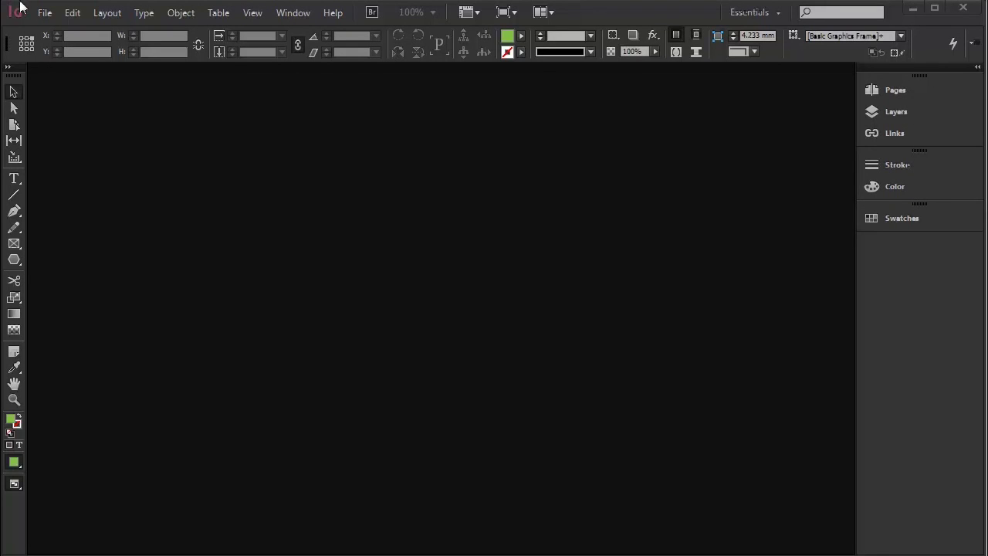
Start a new document with Preview and Primary Text Frame enabled, selecting the page count.
left_click(45, 13)
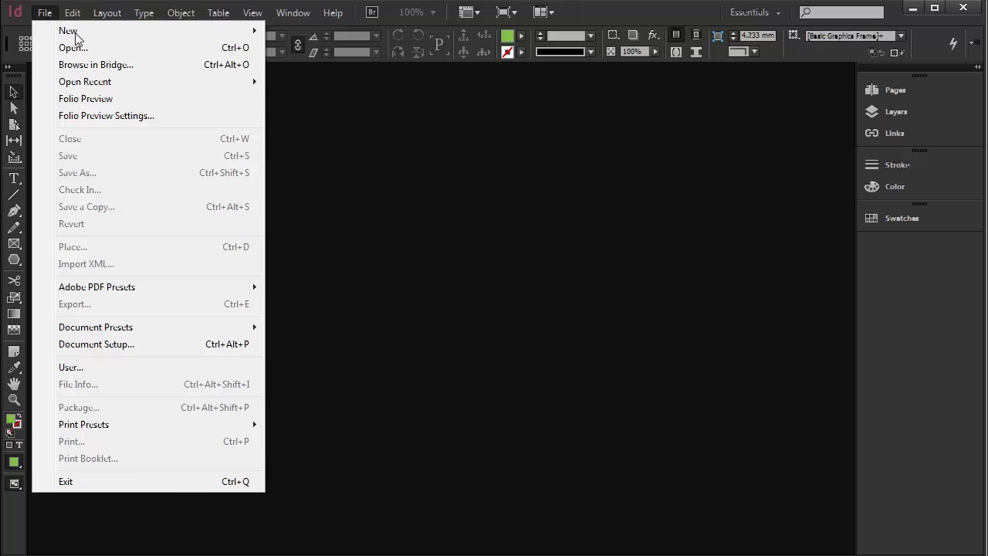
key("ctrl+n")
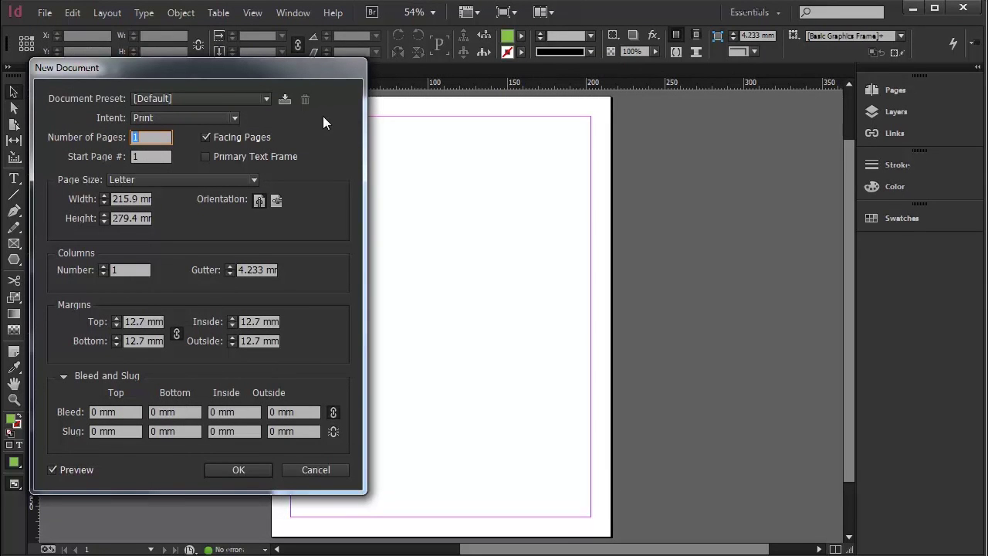
left_click(51, 470)
left_click(51, 469)
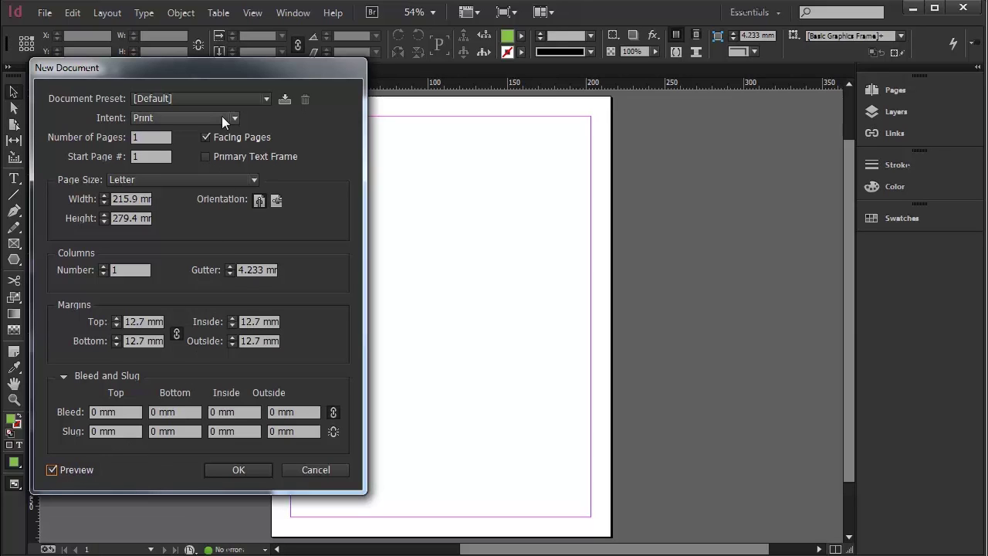
left_click(206, 155)
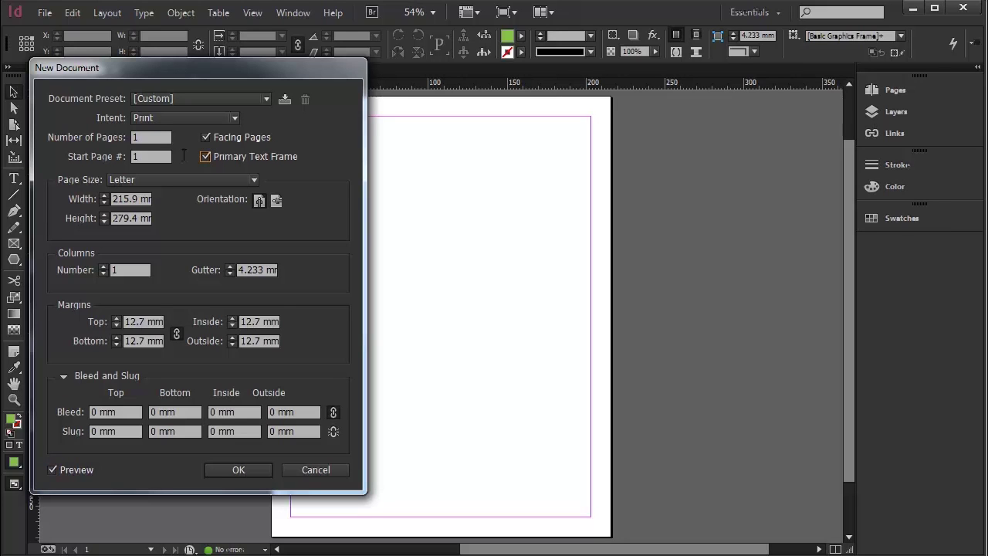
double_click(148, 137)
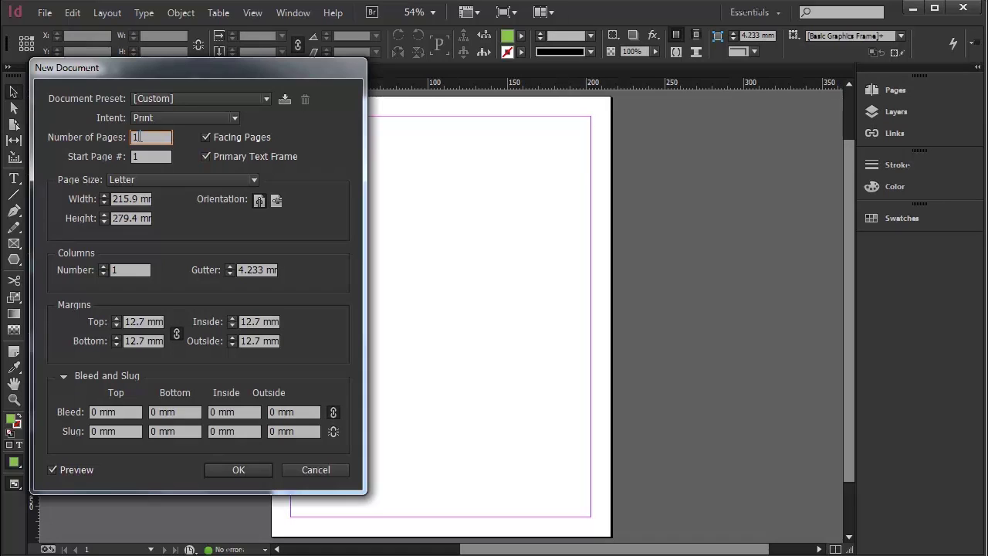
Set the new document to 4 pages, A4 page size and 3 columns.
type("4")
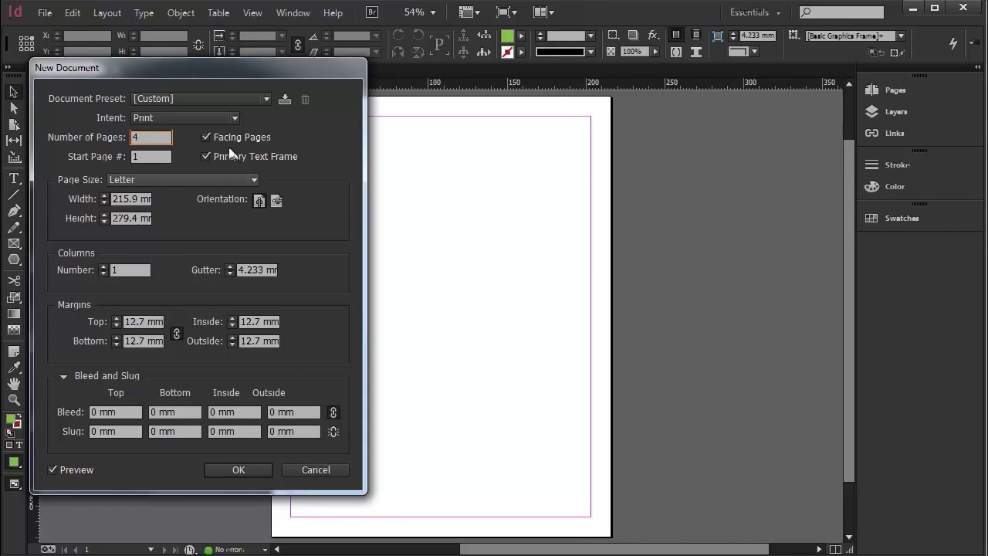
left_click(244, 180)
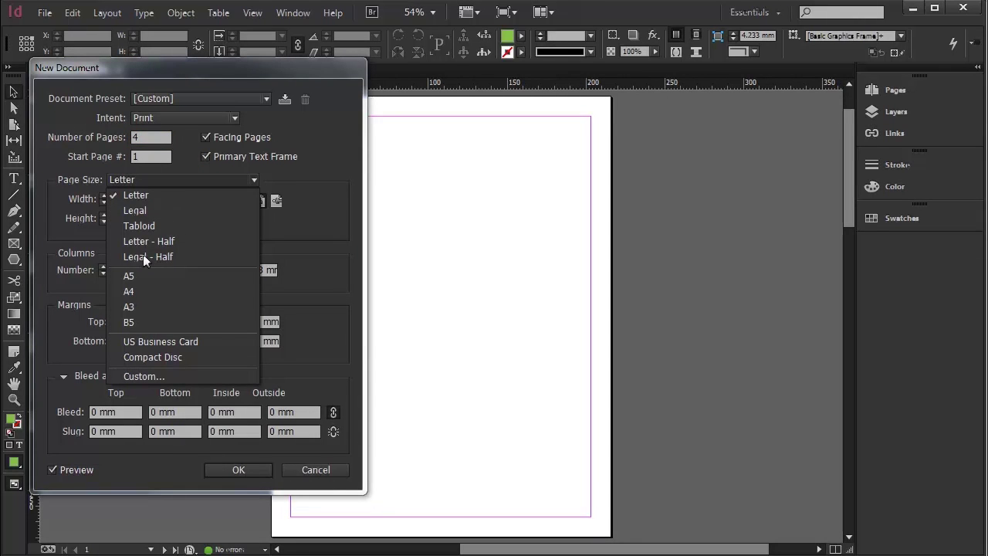
left_click(129, 291)
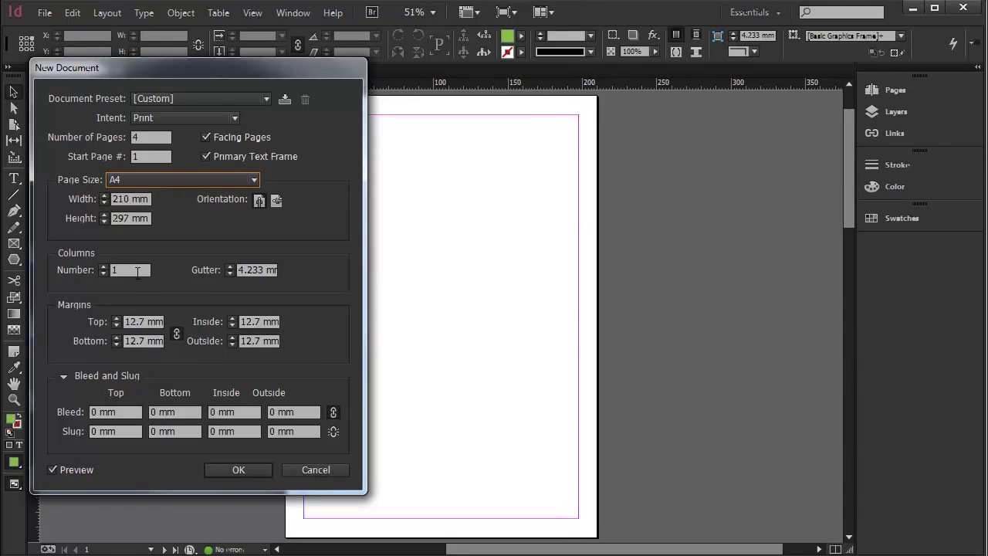
double_click(138, 274)
type("2")
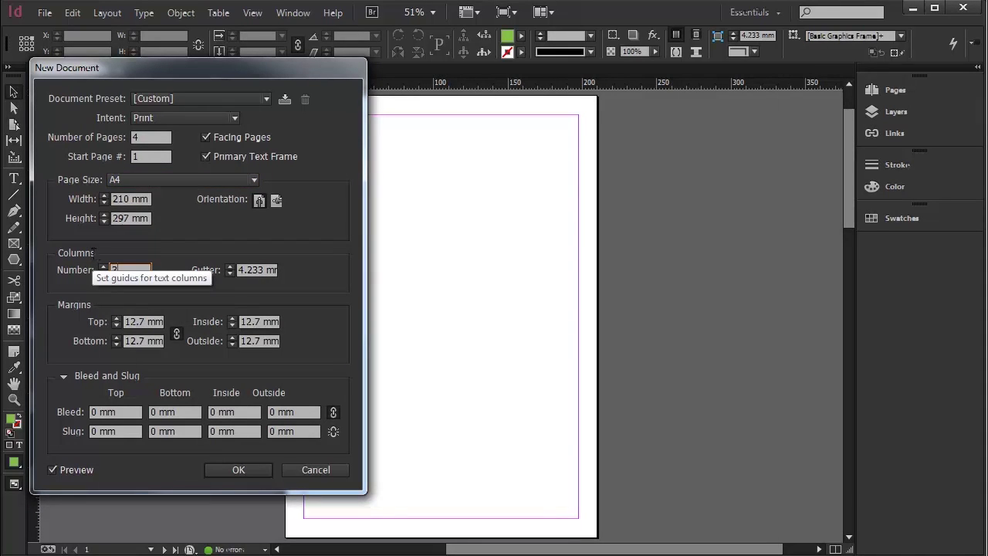
key("Up")
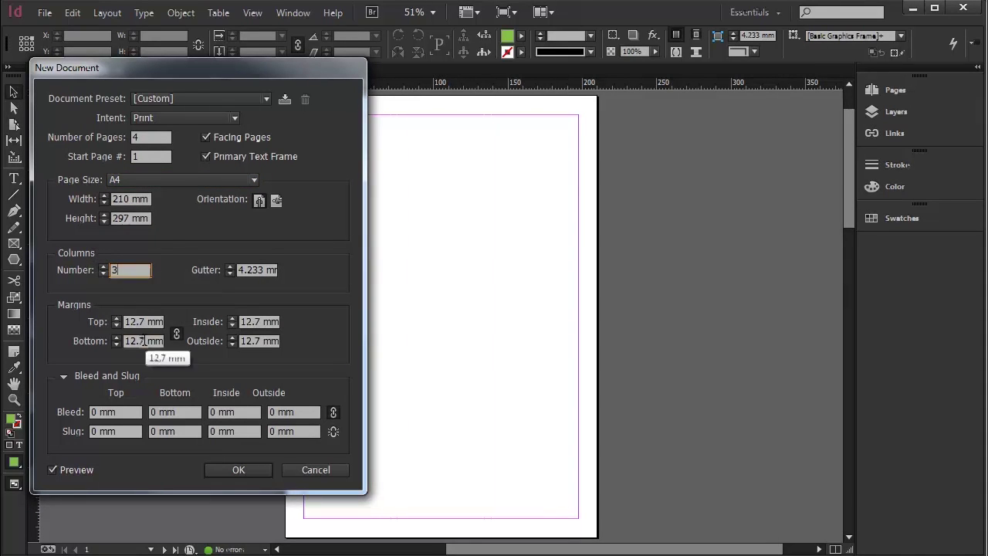
left_click(144, 340)
Set the bottom margin to 20 mm and all four bleeds to 3 mm.
left_click(177, 333)
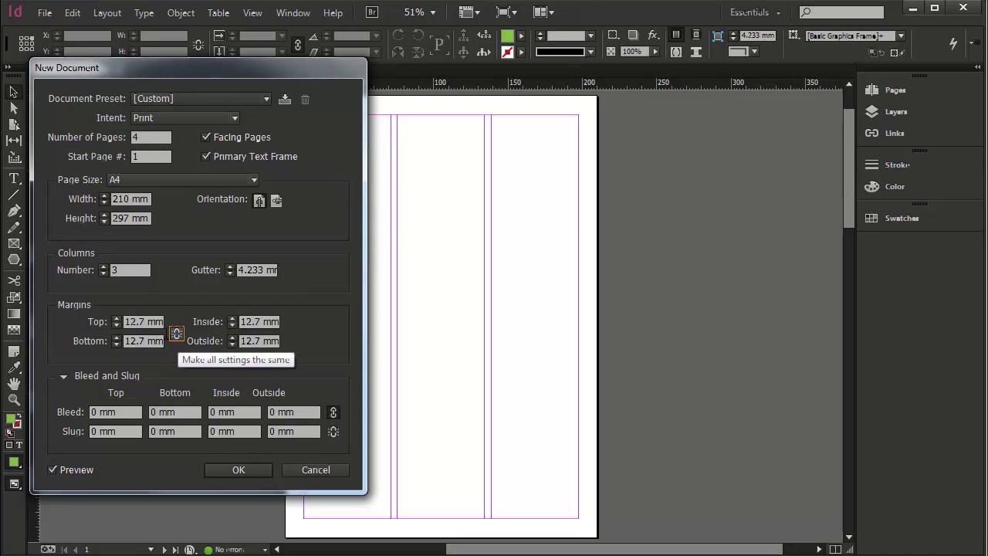
double_click(133, 341)
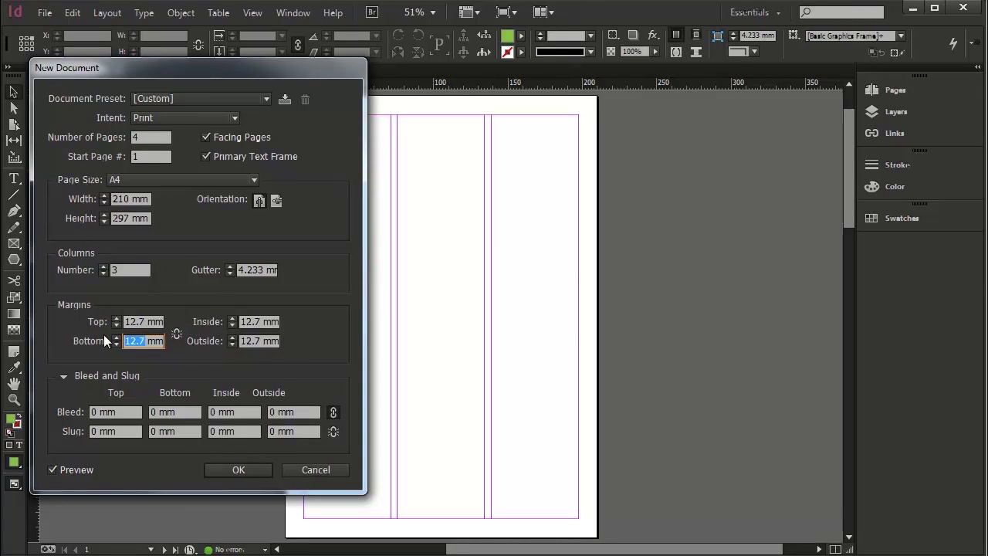
type("20")
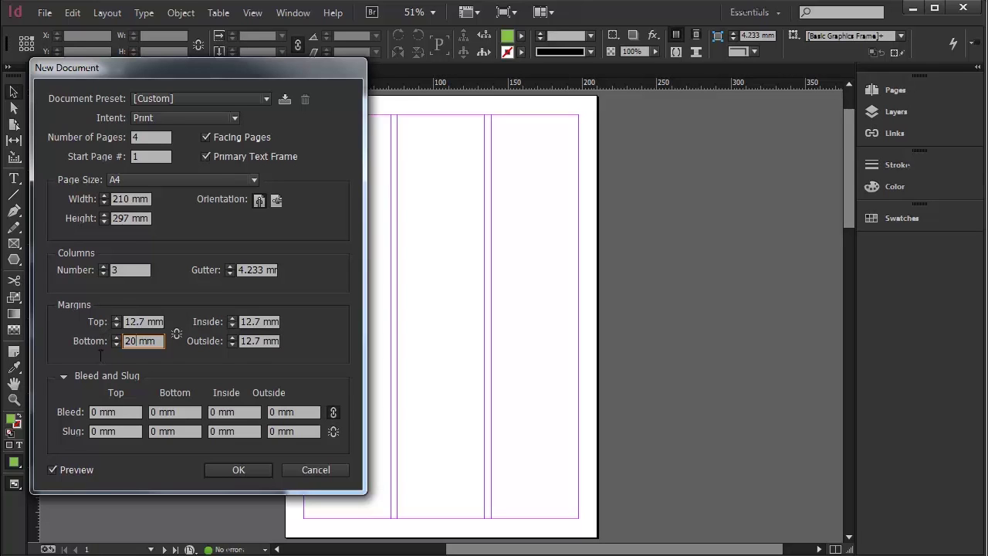
double_click(100, 413)
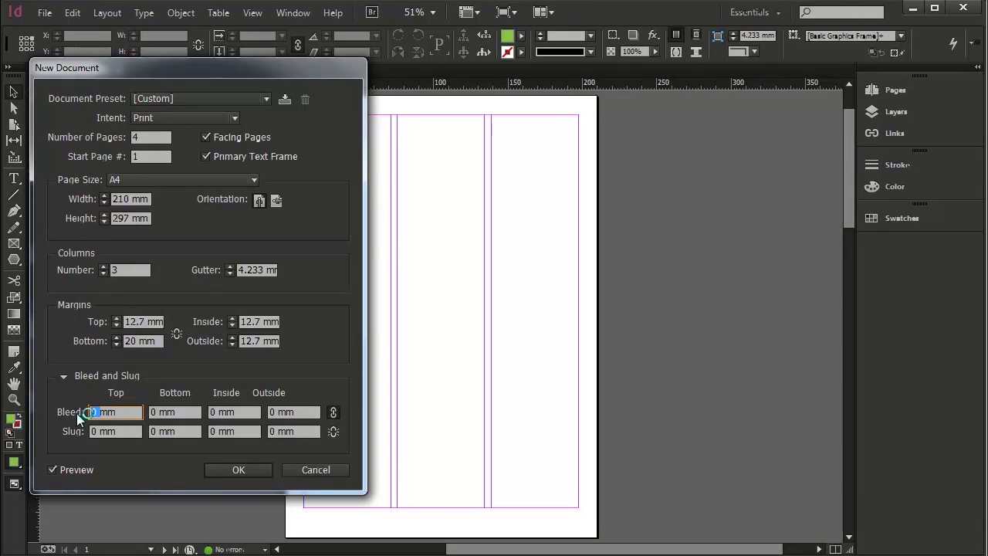
type("3mm")
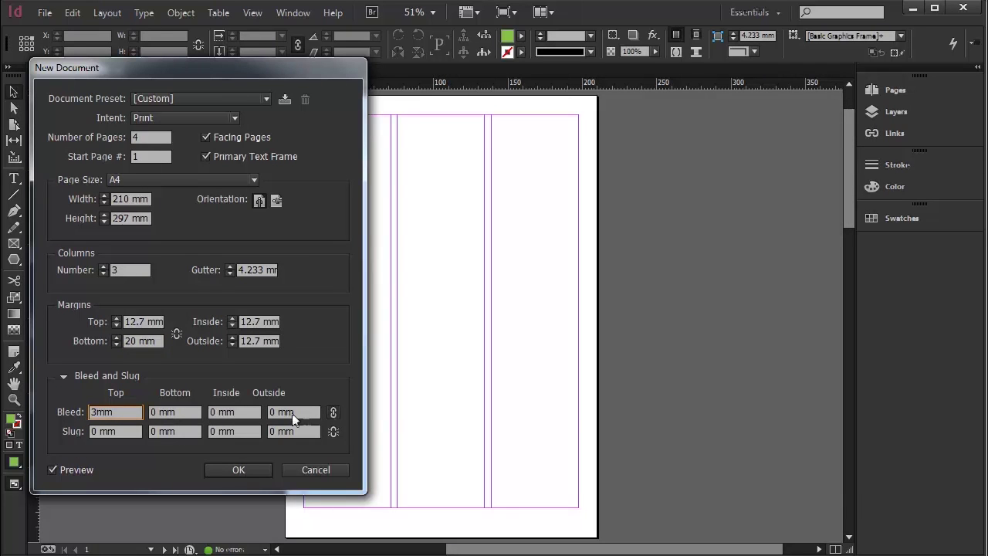
left_click(334, 412)
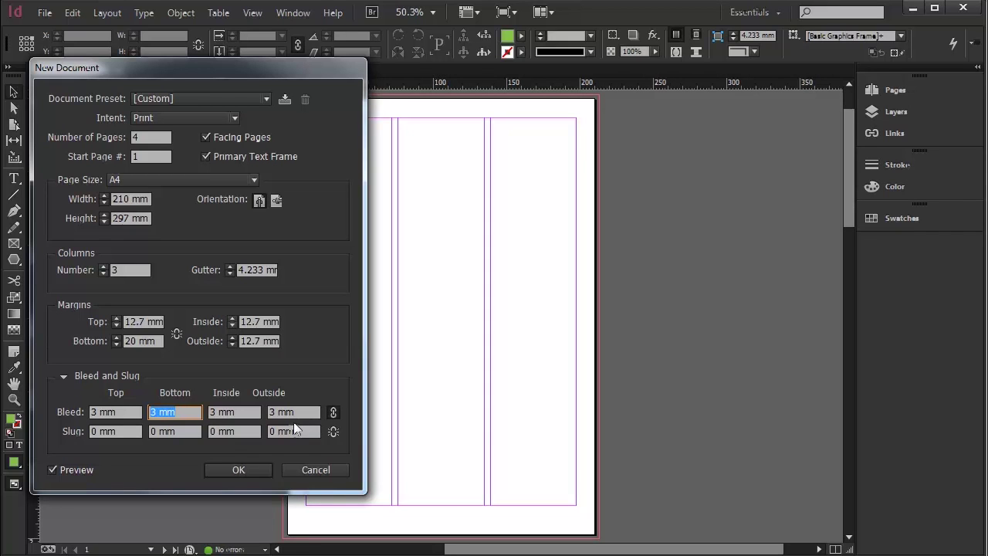
Create the document, then show the Pages panel and display the 2–3 spread.
left_click(254, 469)
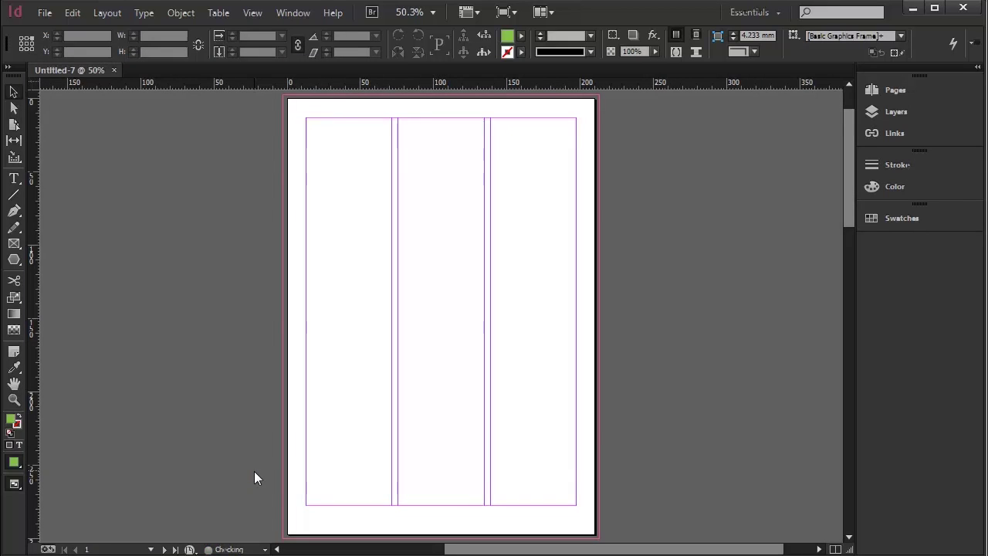
left_click(885, 94)
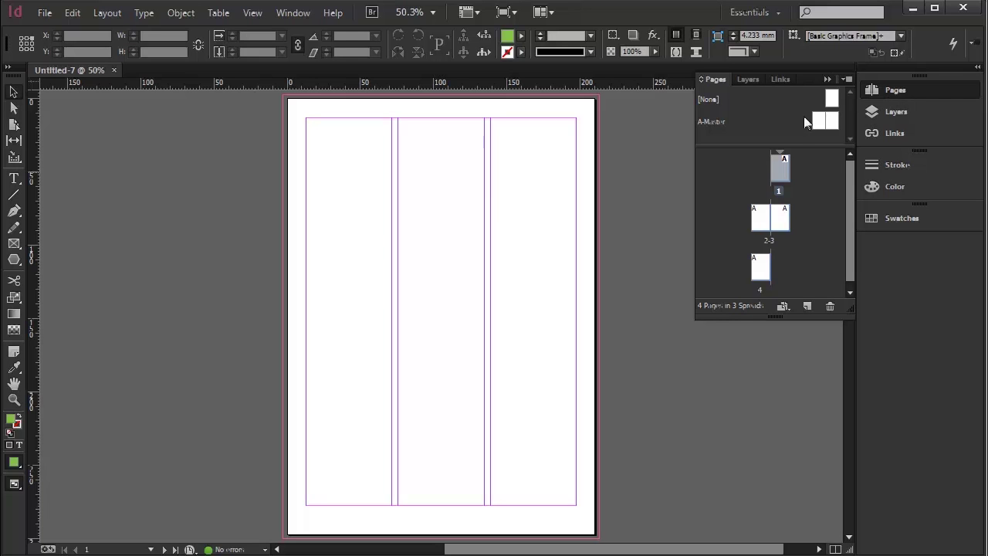
double_click(764, 218)
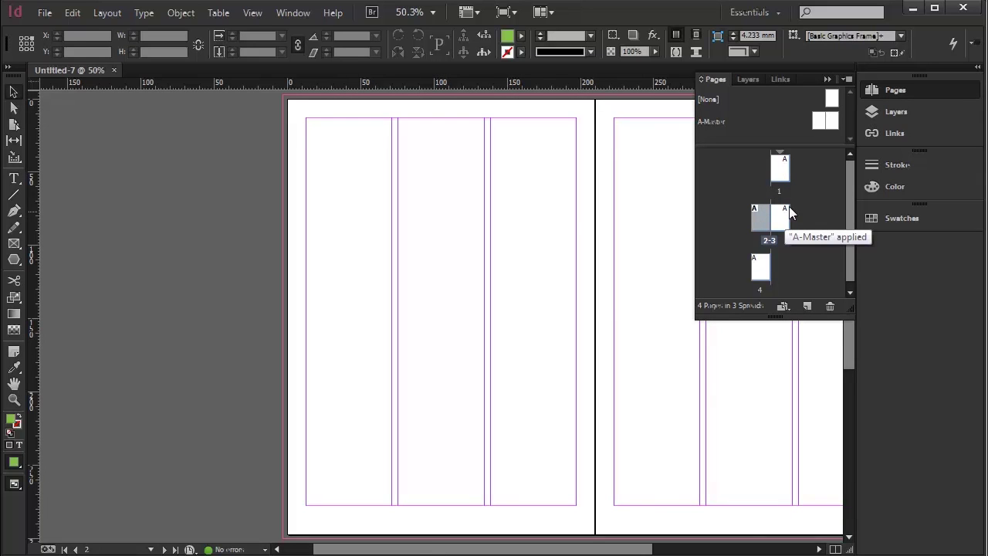
Open A-Master from the Pages panel and scroll so both master pages are fully visible.
double_click(822, 123)
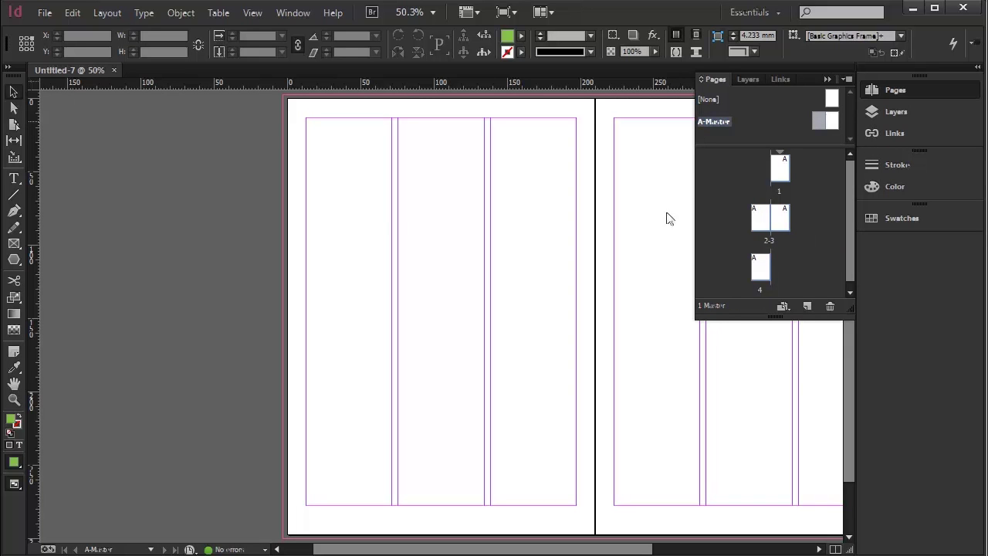
left_click_drag(608, 549, 703, 553)
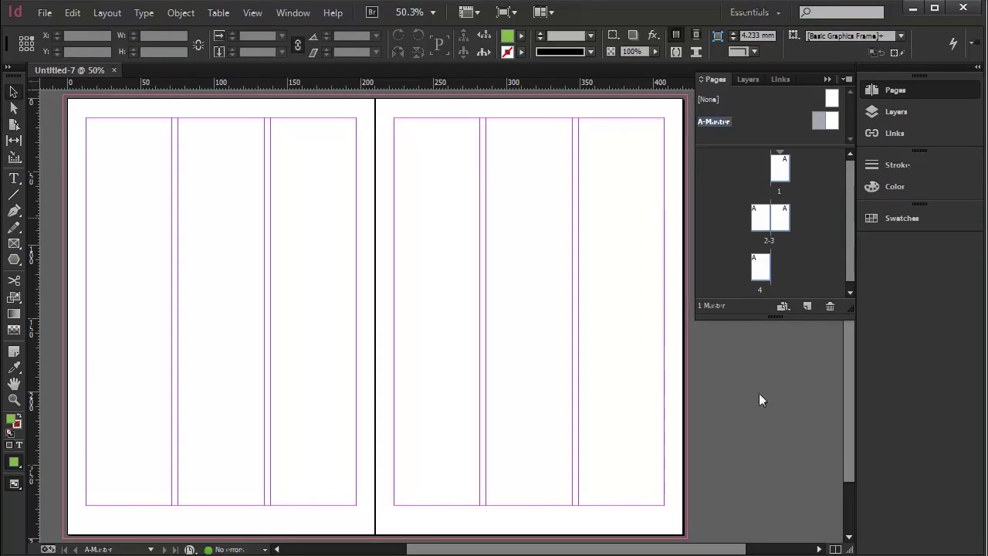
double_click(760, 219)
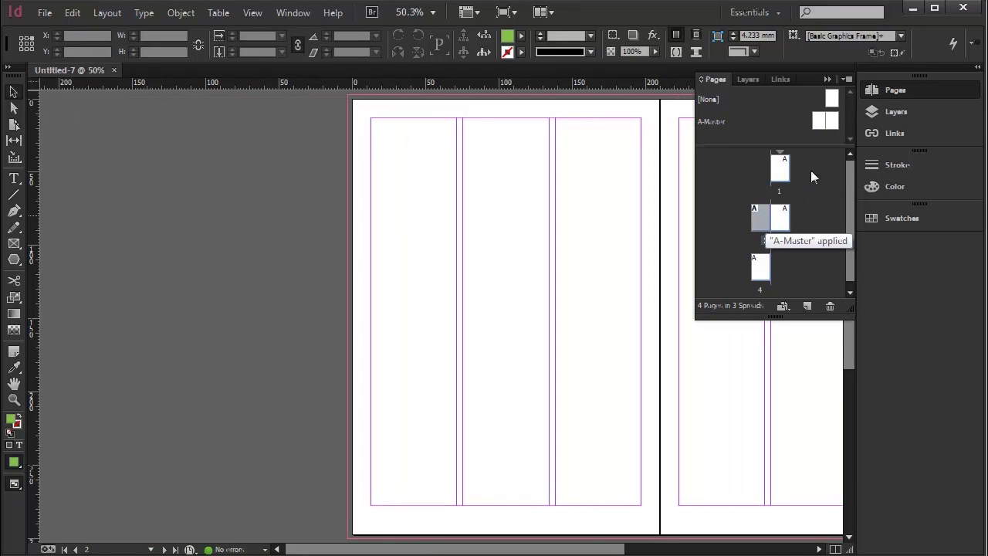
double_click(818, 122)
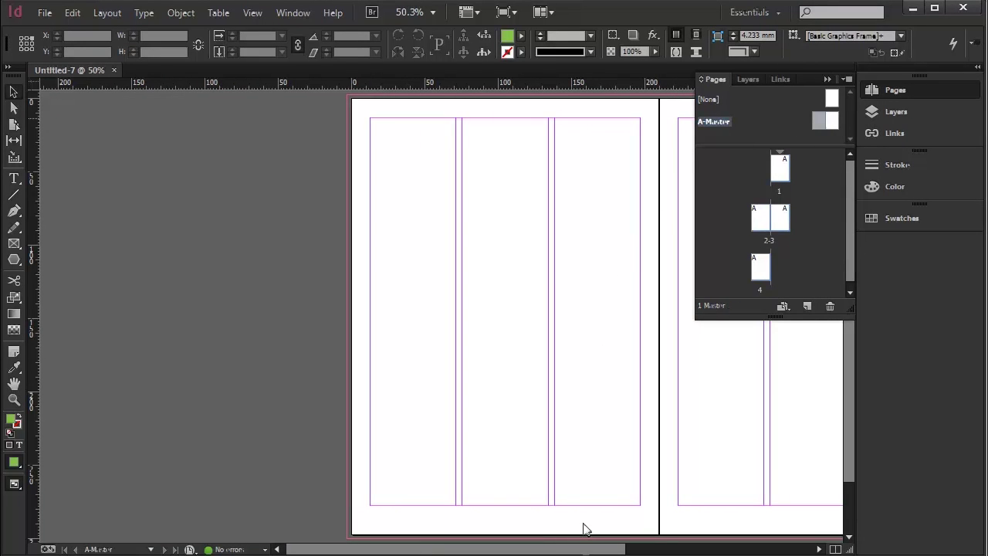
left_click_drag(584, 551, 709, 551)
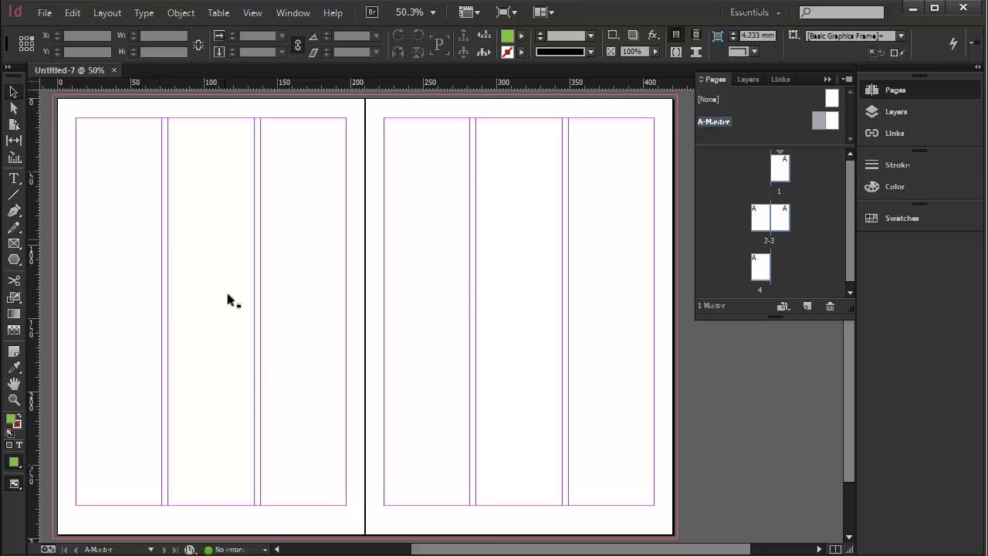
left_click(224, 241)
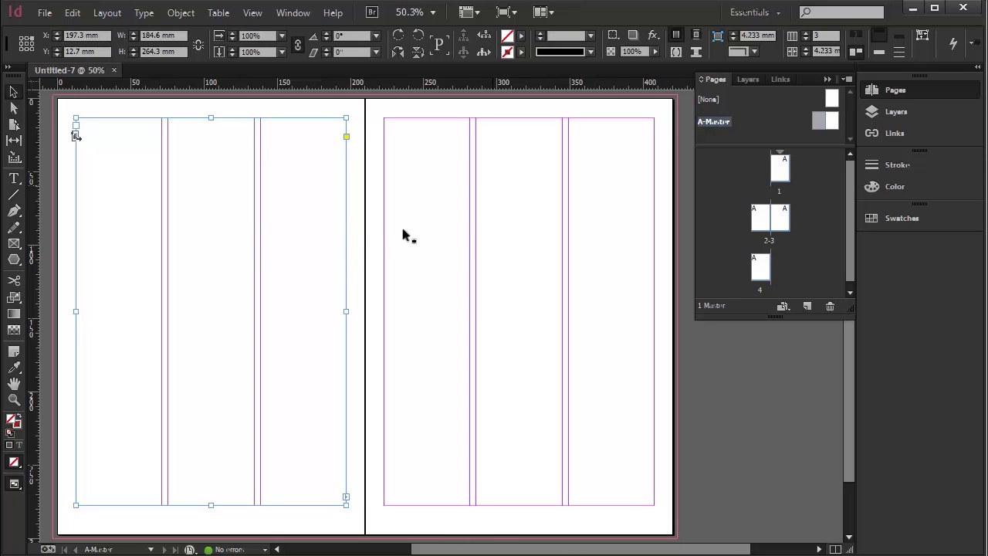
key("ctrl+z")
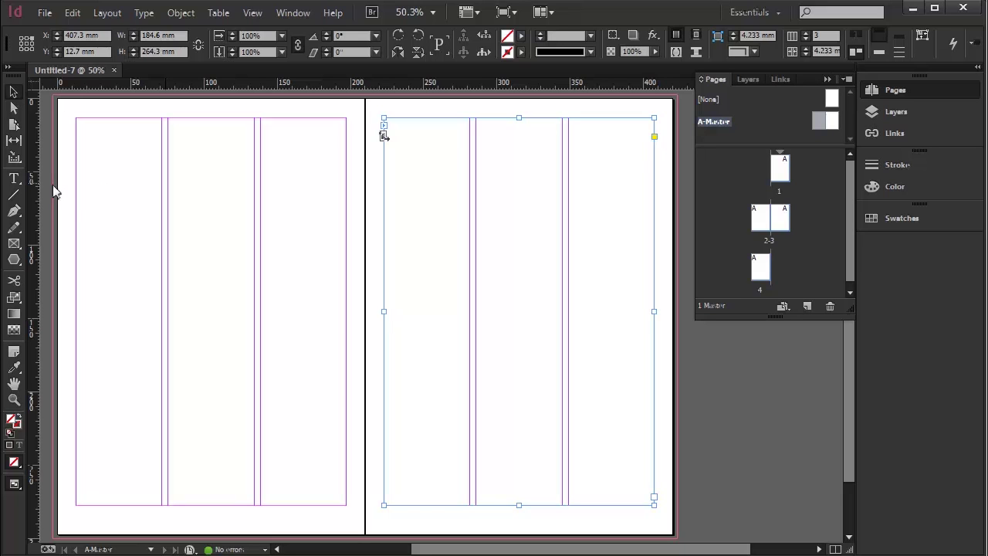
Draw a centred-text frame across the left master page's bottom margin with the Type tool.
left_click(14, 179)
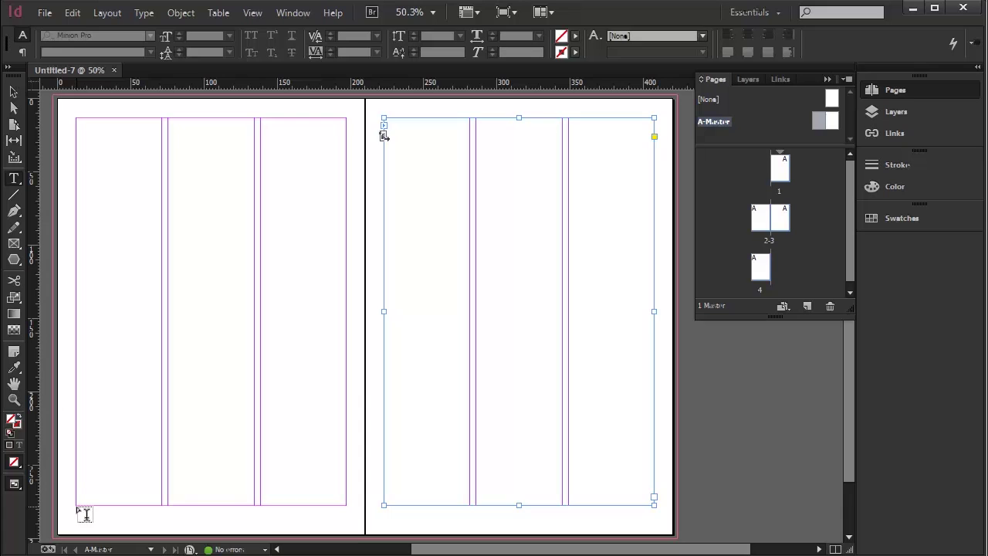
left_click_drag(77, 508, 346, 527)
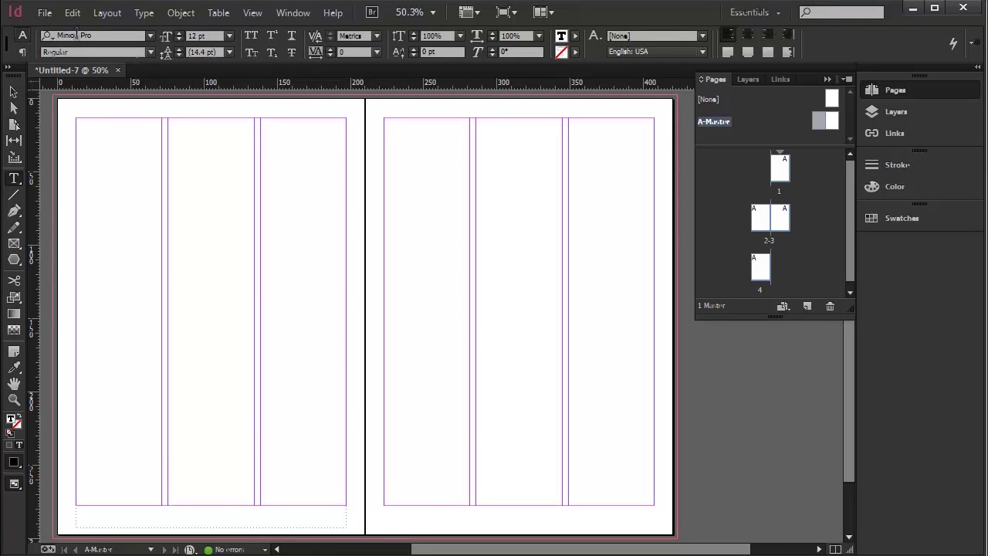
key("ctrl+shift+c")
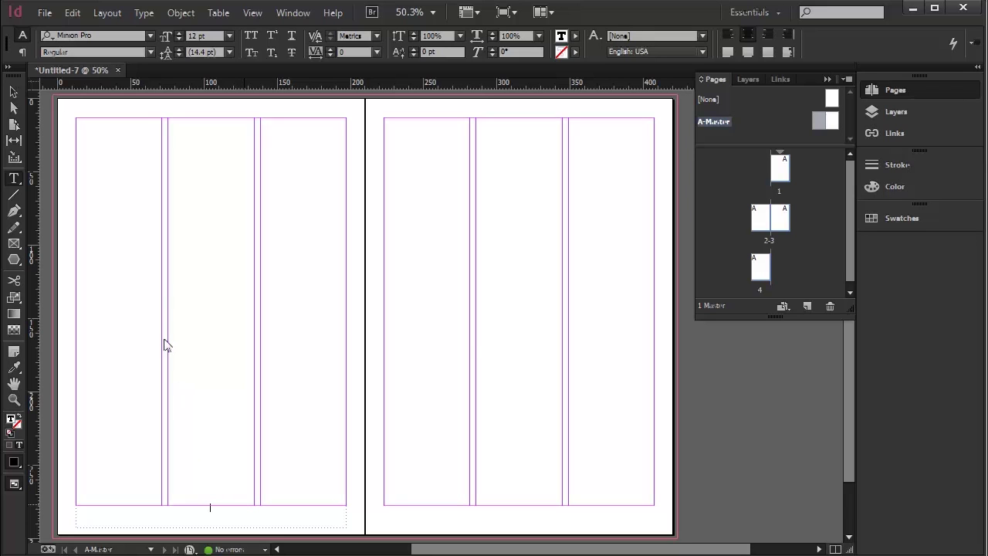
left_click(144, 13)
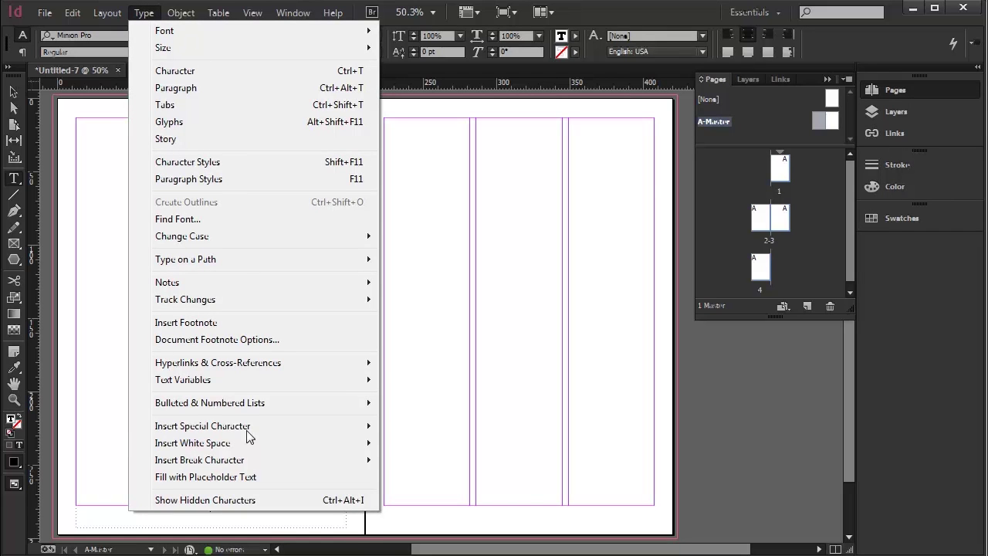
Insert a Current Page Number marker in the left footer and enlarge it to 24 pt.
mouse_move(247, 430)
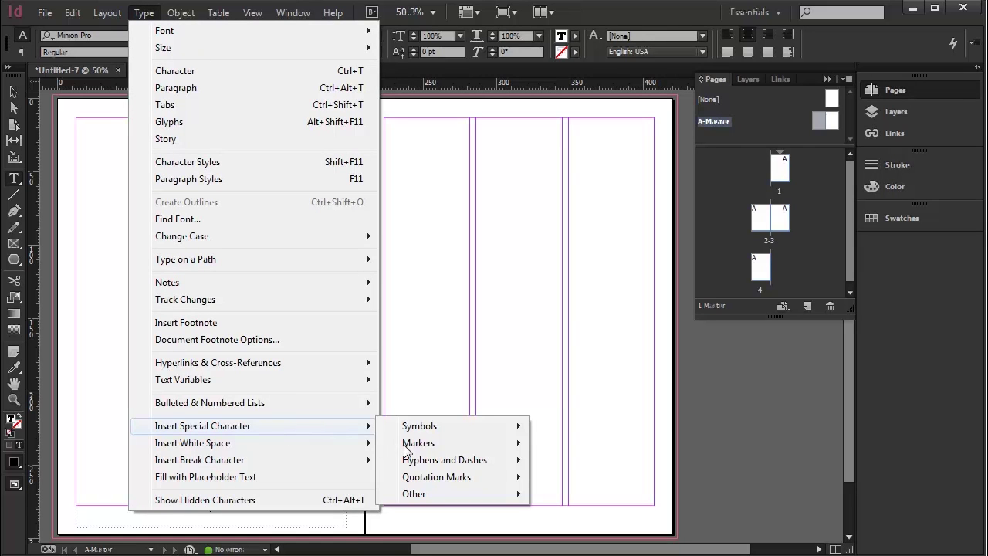
mouse_move(451, 450)
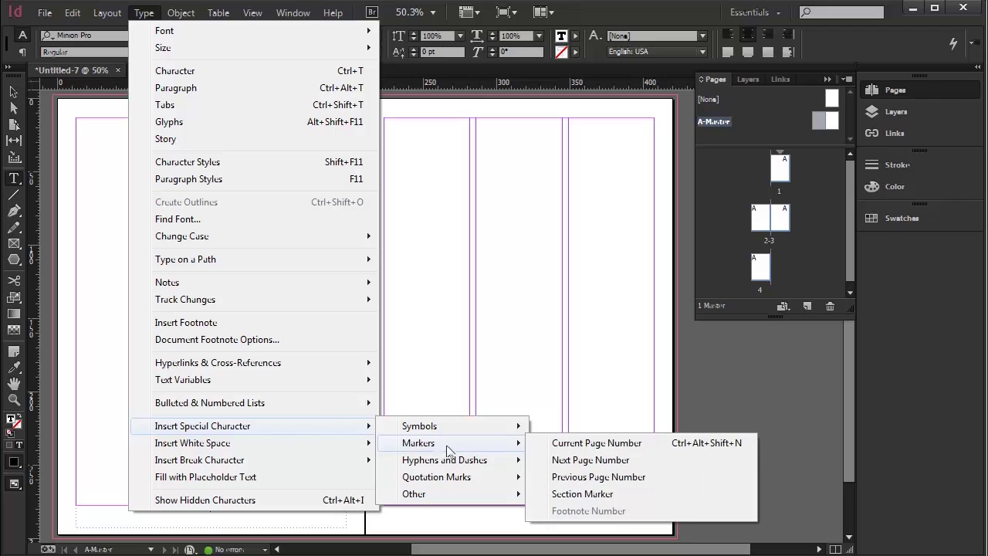
left_click(641, 445)
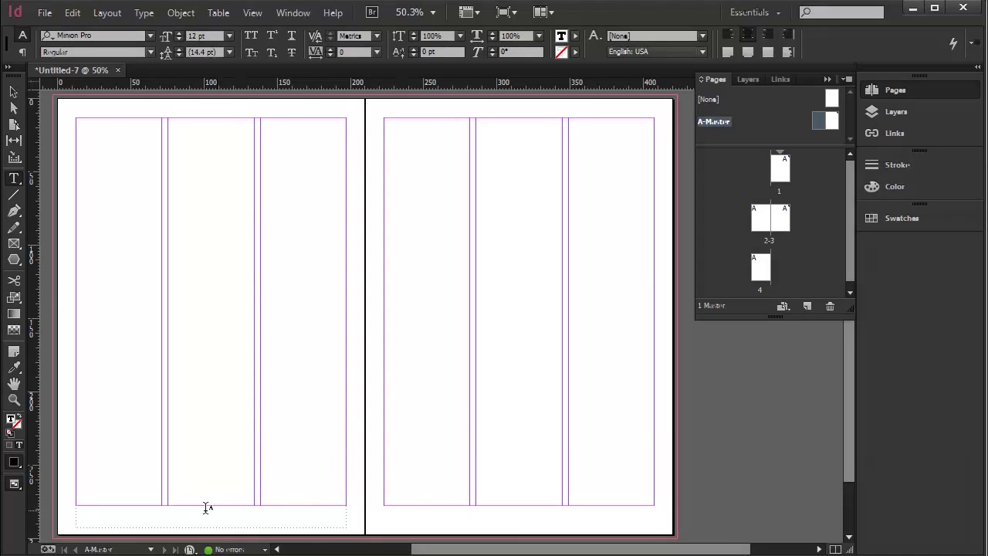
left_click_drag(207, 507, 204, 514)
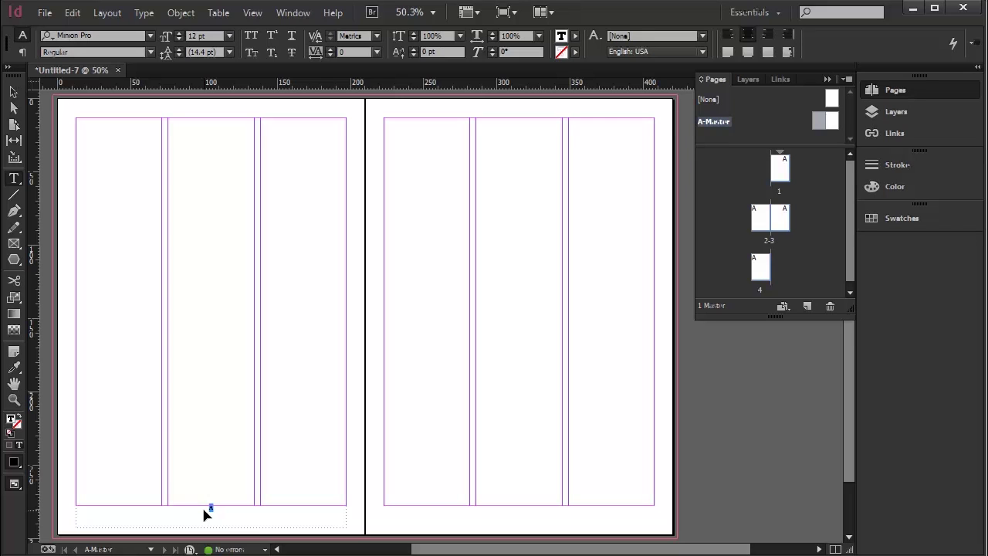
key("ctrl+shift+period")
key("ctrl+shift+period")
key("ctrl+shift+period")
key("ctrl+shift+period")
key("ctrl+shift+period")
key("ctrl+shift+period")
Nudge the footer frame down two steps and Alt-drag a copy to the right page's bottom.
left_click(14, 92)
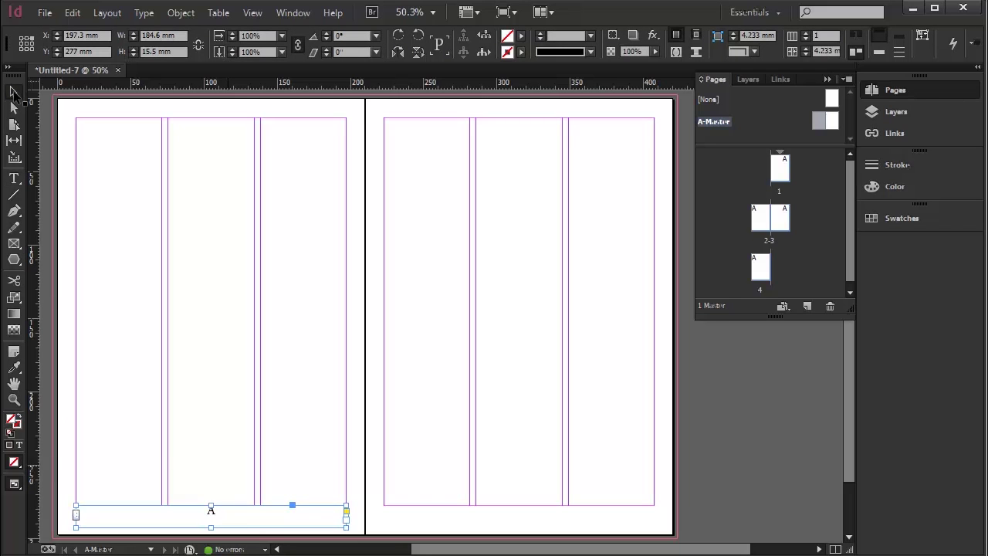
key("Down")
key("Down")
key("Down")
key("Down")
key("Down")
key("Down")
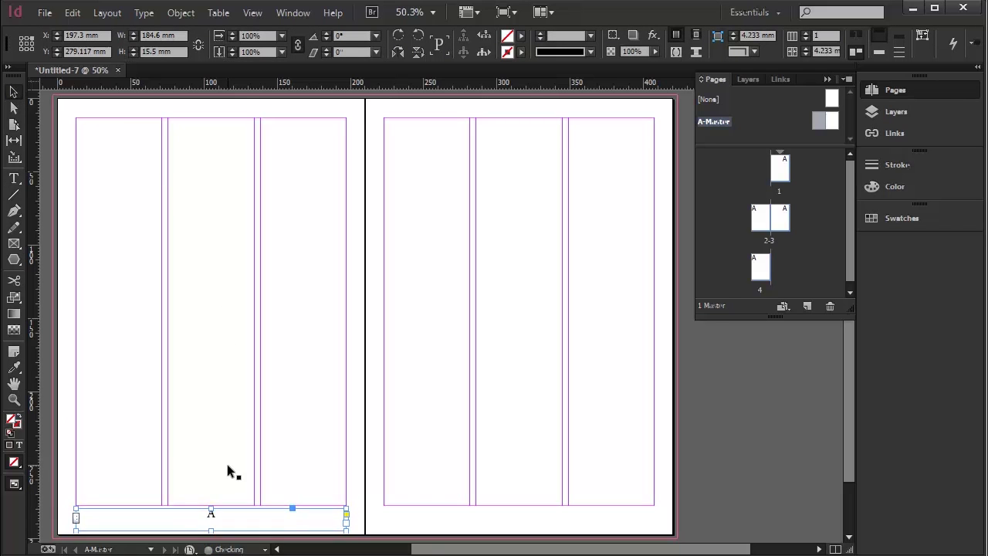
key("Down")
key("Down")
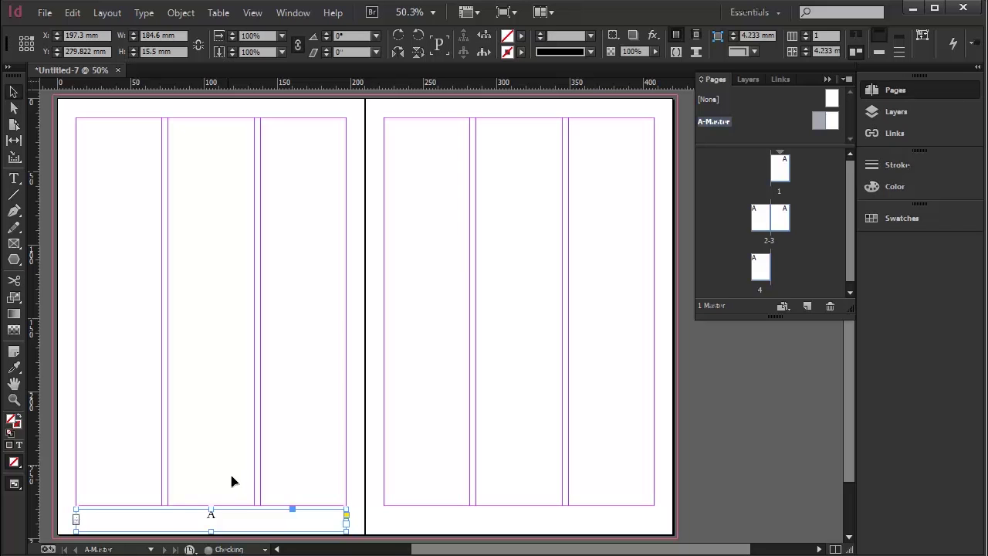
left_click_drag(235, 521, 542, 521)
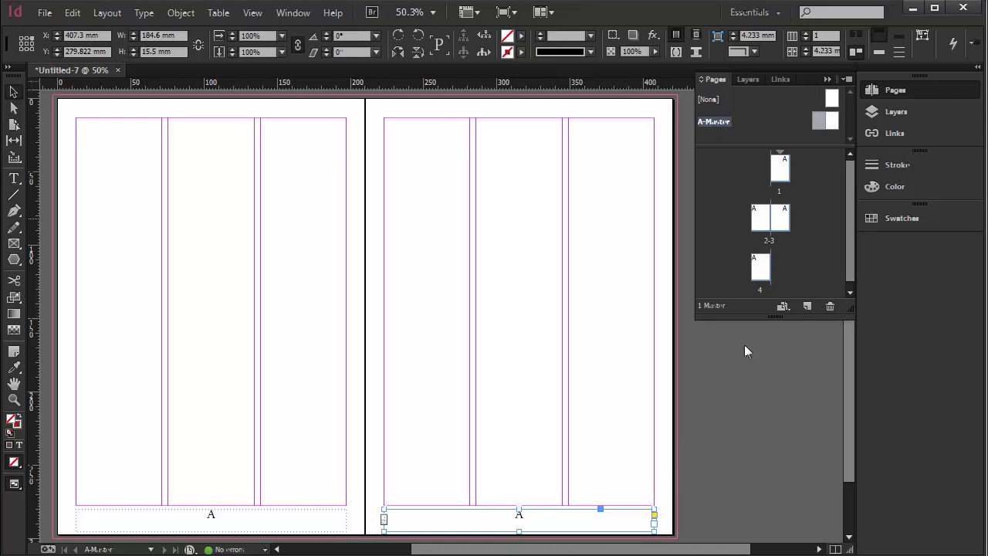
double_click(759, 221)
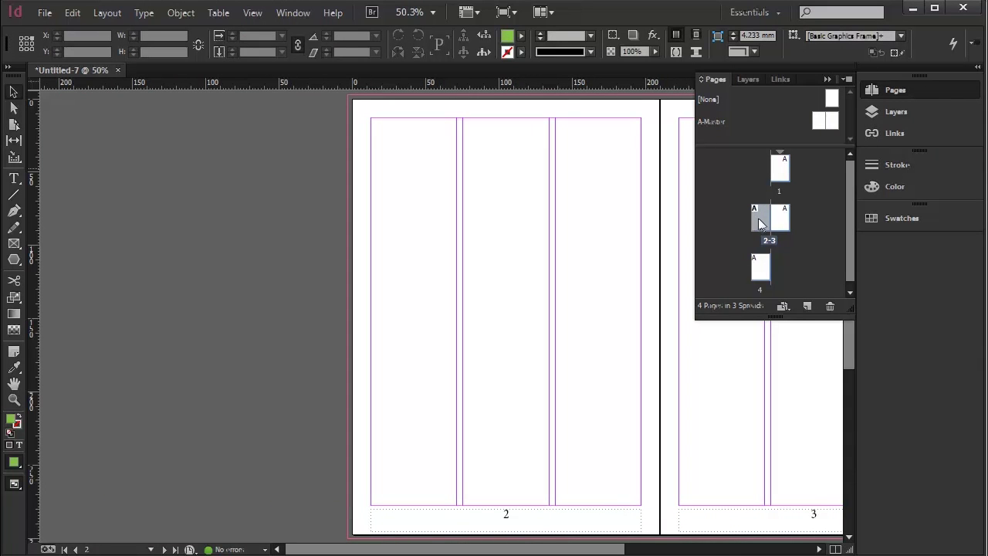
double_click(778, 173)
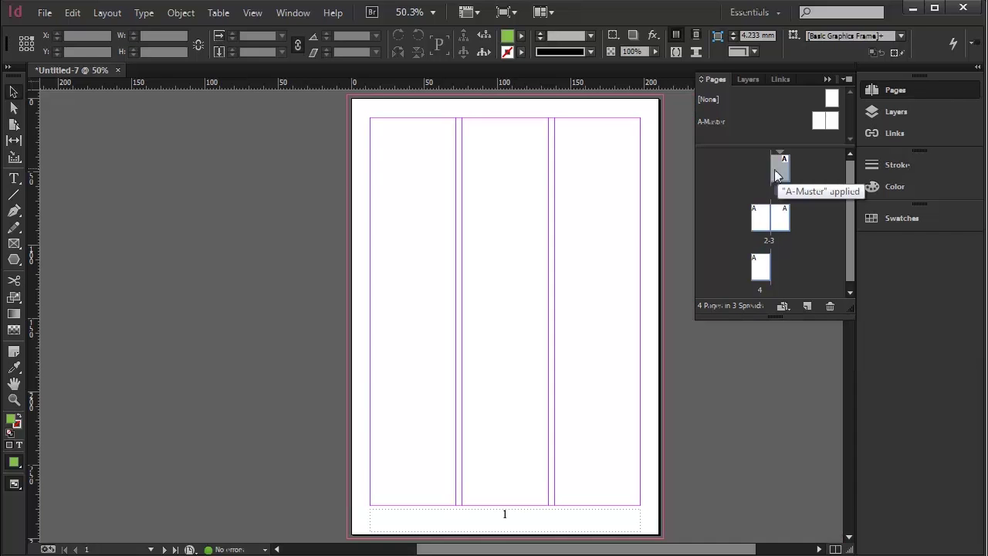
double_click(760, 267)
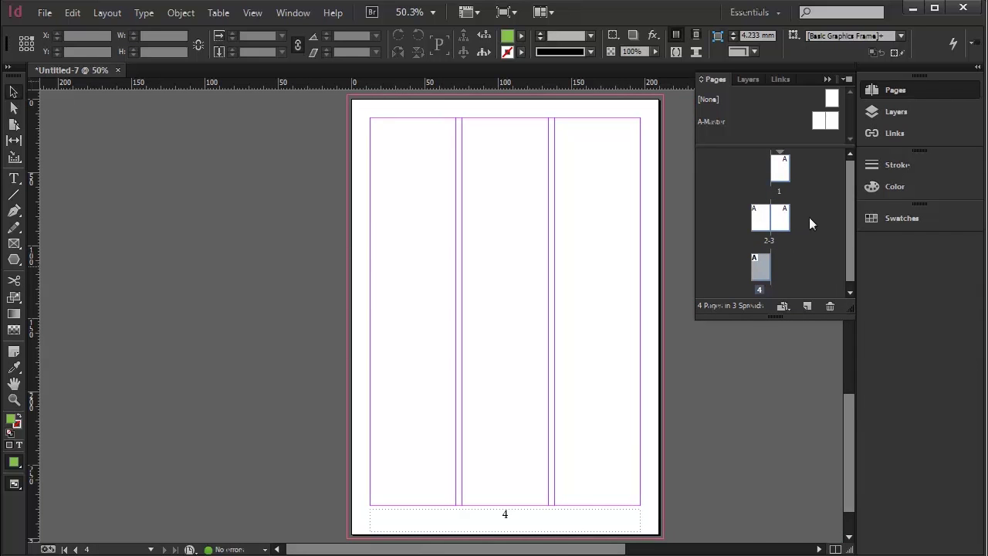
double_click(820, 121)
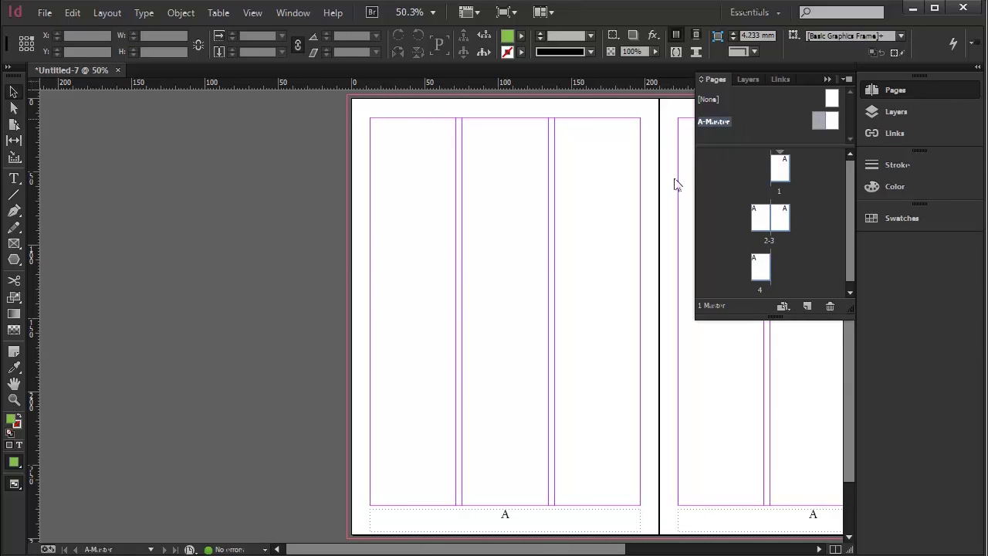
left_click_drag(587, 549, 704, 549)
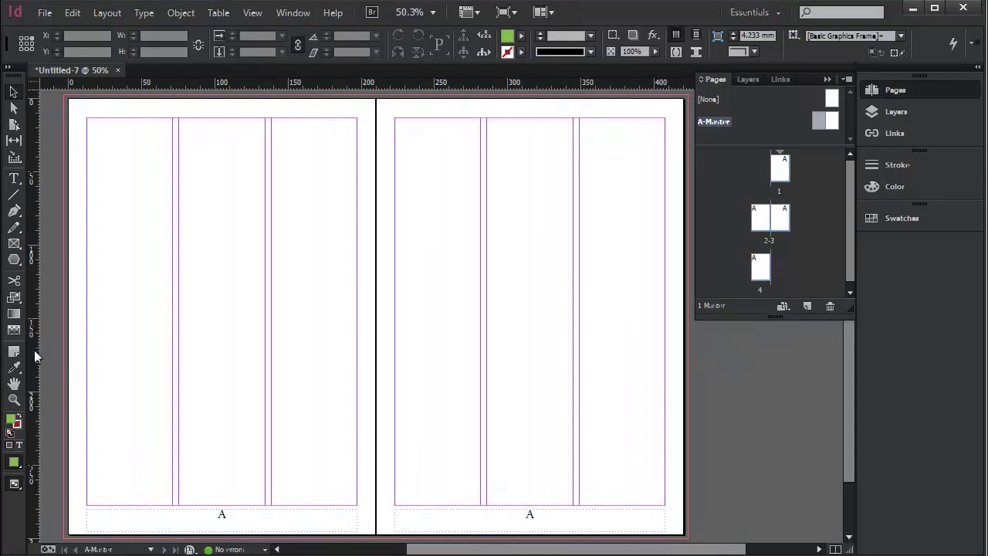
left_click(13, 262)
mouse_move(75, 271)
left_mouse_down()
mouse_move(146, 303)
mouse_move(165, 327)
left_mouse_up()
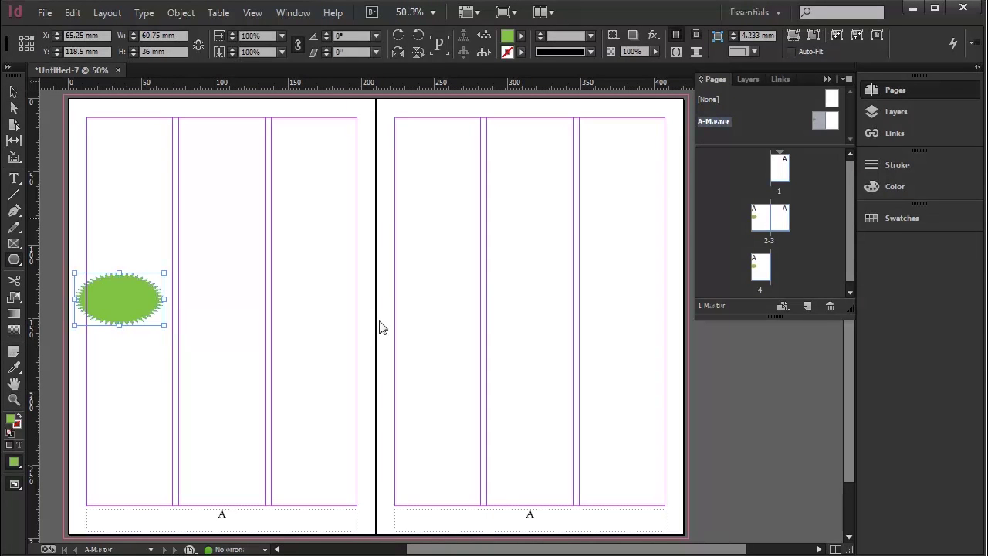
double_click(762, 219)
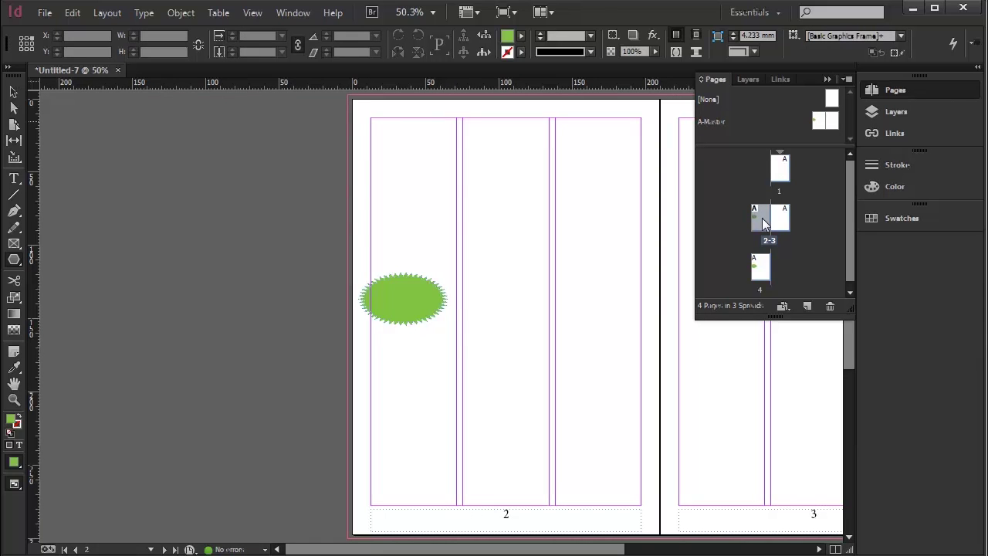
double_click(821, 121)
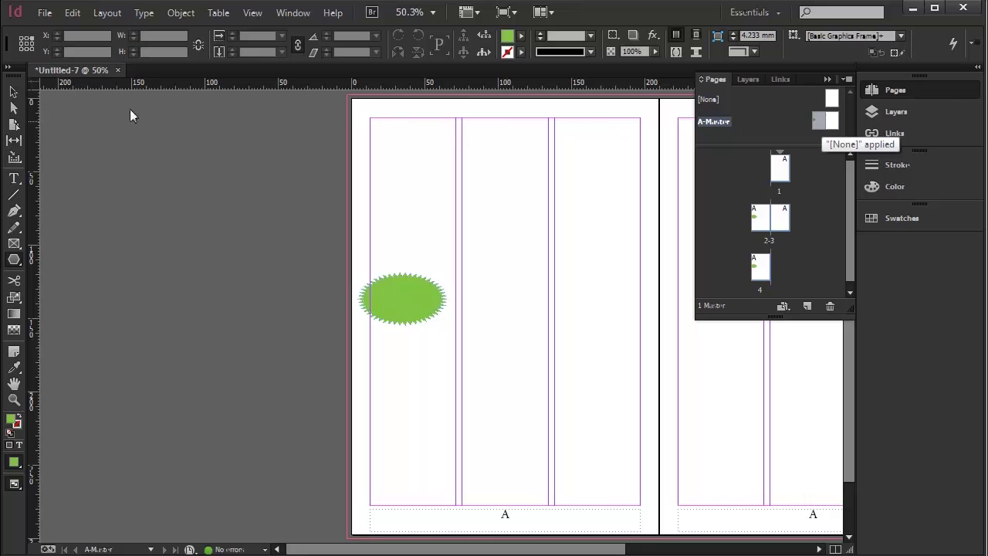
left_click(14, 93)
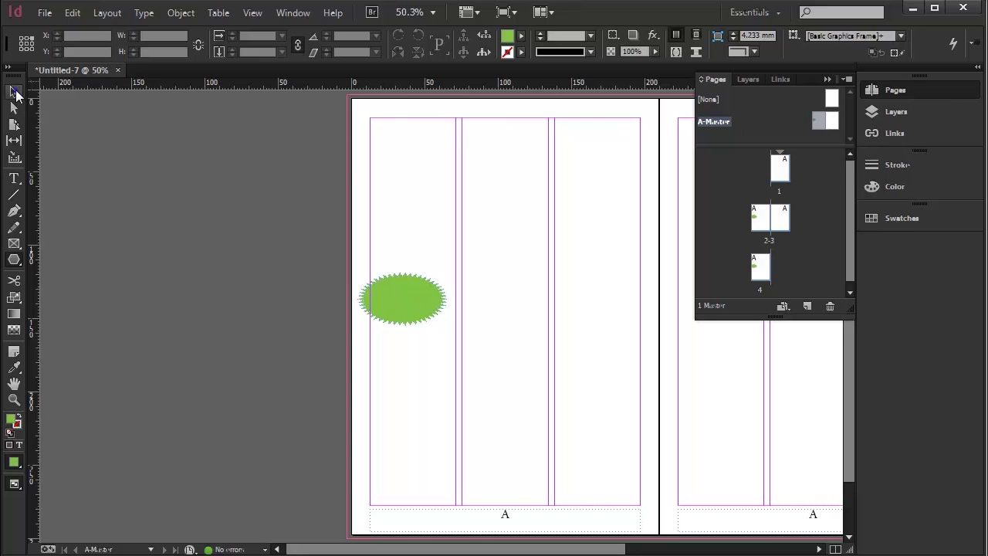
left_click(415, 301)
left_click_drag(415, 302, 778, 383)
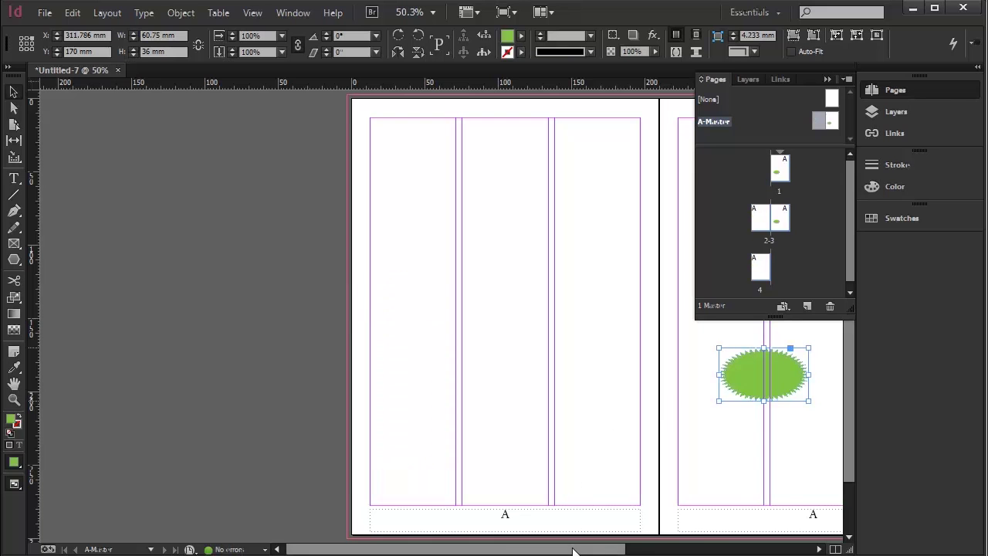
left_click_drag(573, 551, 688, 551)
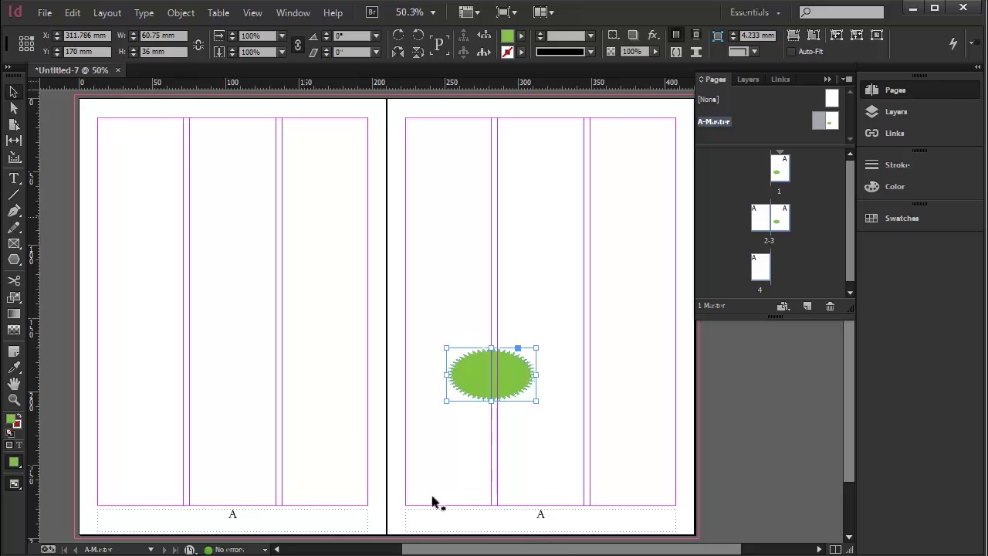
Delete the green starburst and add a 52 mm horizontal guide across the right master page.
key("Delete")
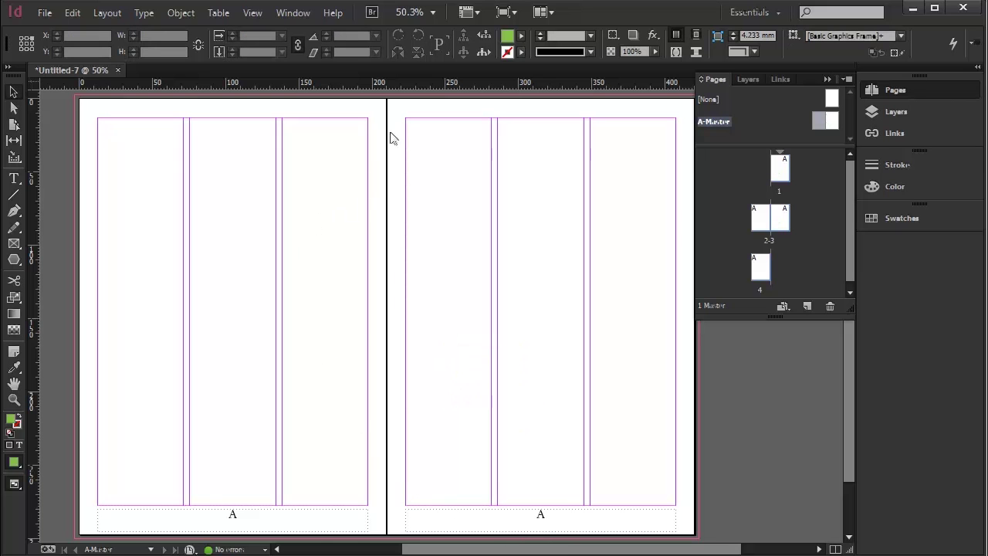
left_click_drag(405, 174, 408, 175)
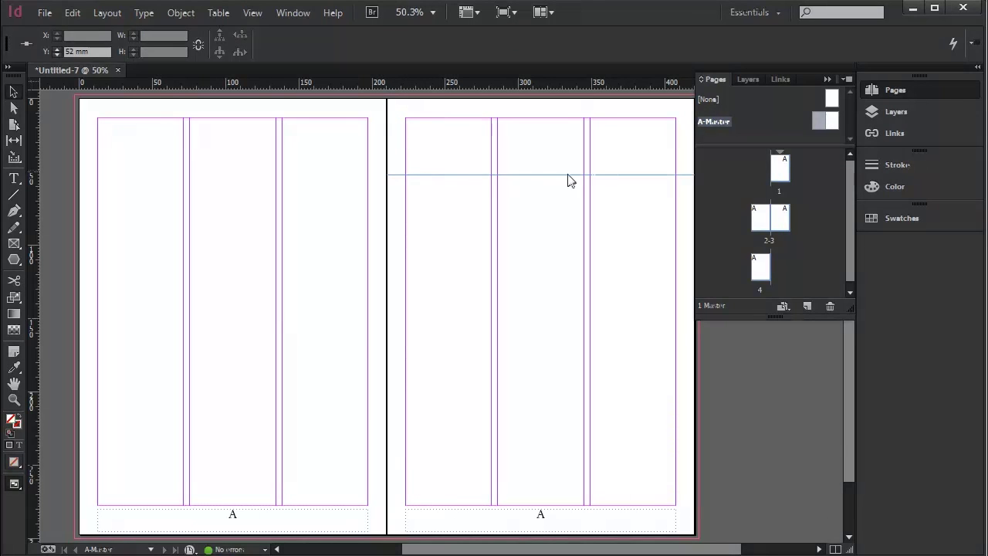
double_click(784, 174)
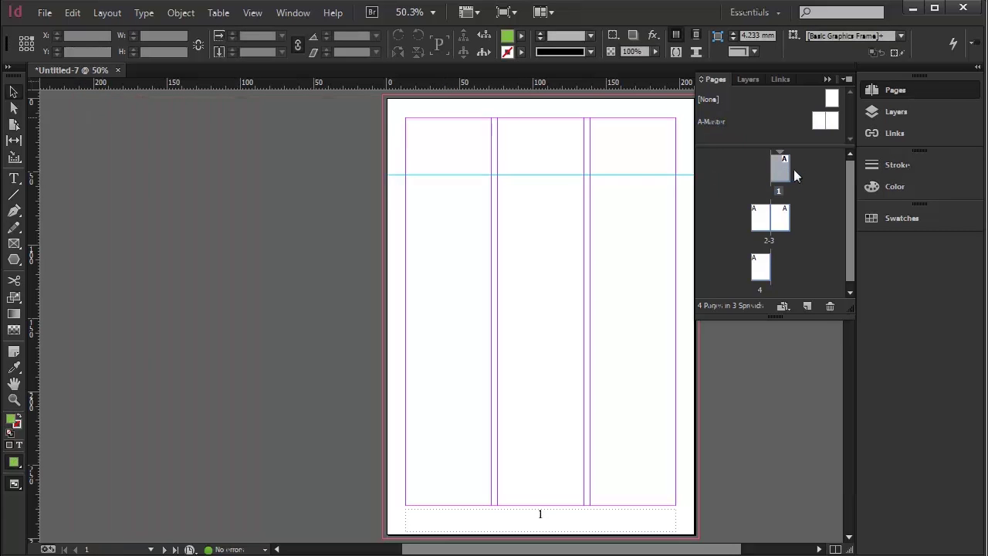
double_click(832, 121)
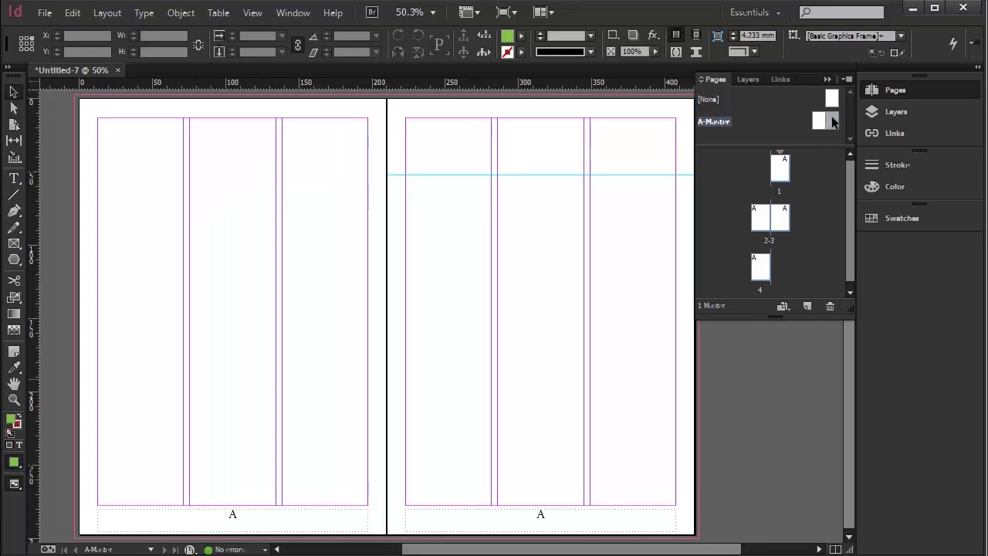